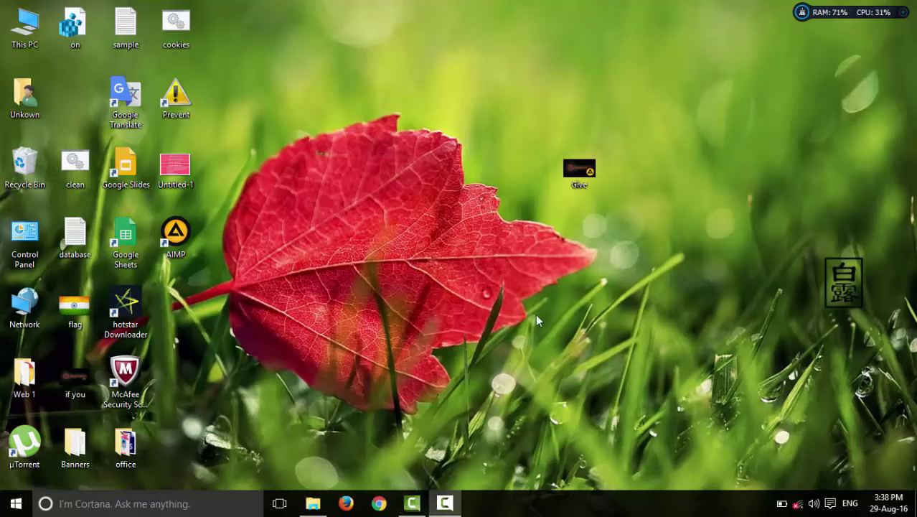
# Step: Move the Give icon slightly right on the desktop and select the AIMP shortcut
pyautogui.moveTo(575, 166); pyautogui.dragTo(626, 167)
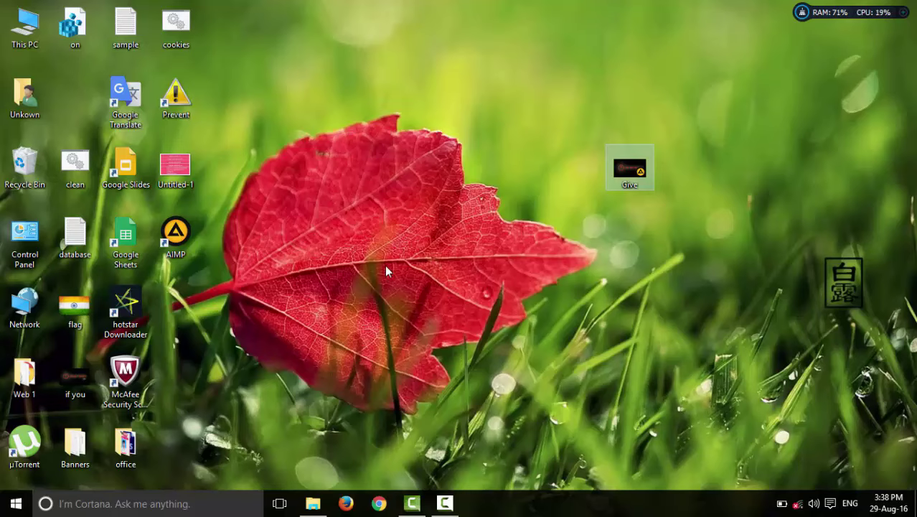
pyautogui.moveTo(171, 236); pyautogui.dragTo(251, 229)
pyautogui.moveTo(192, 233); pyautogui.dragTo(175, 238)
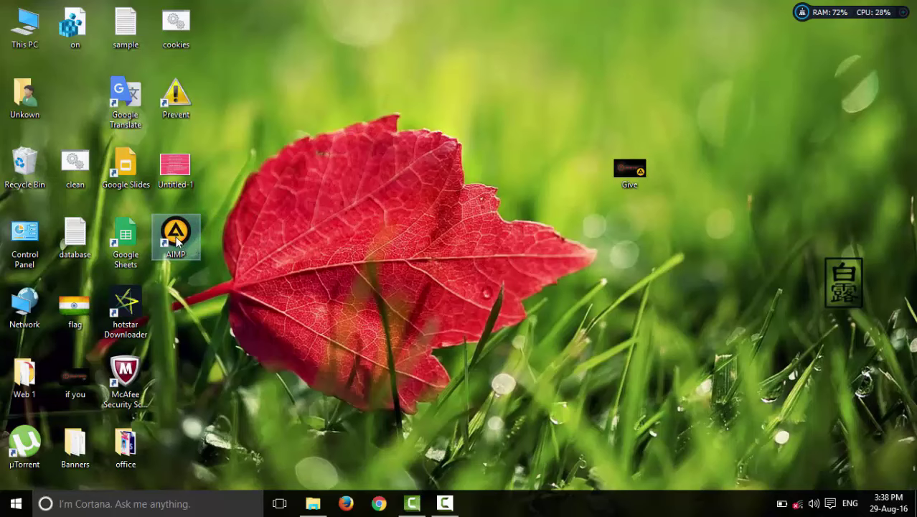
pyautogui.doubleClick(175, 237)
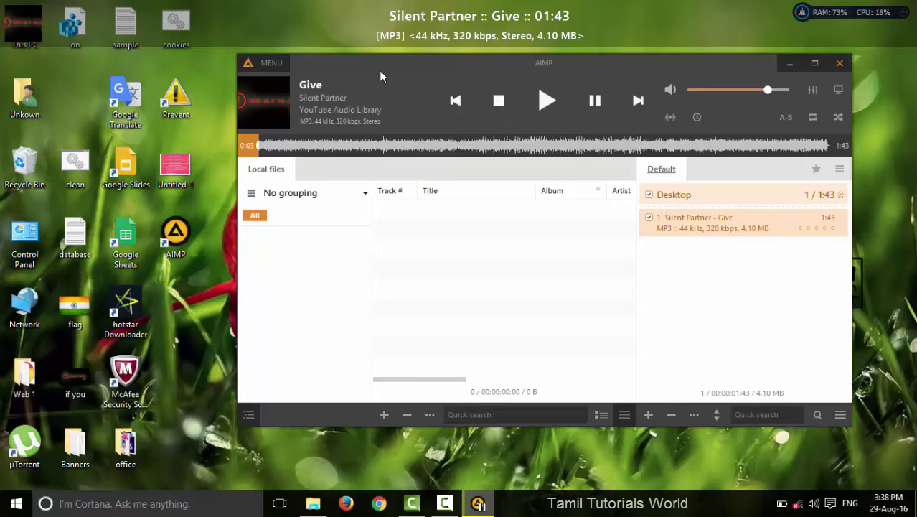
pyautogui.moveTo(768, 92); pyautogui.dragTo(728, 102)
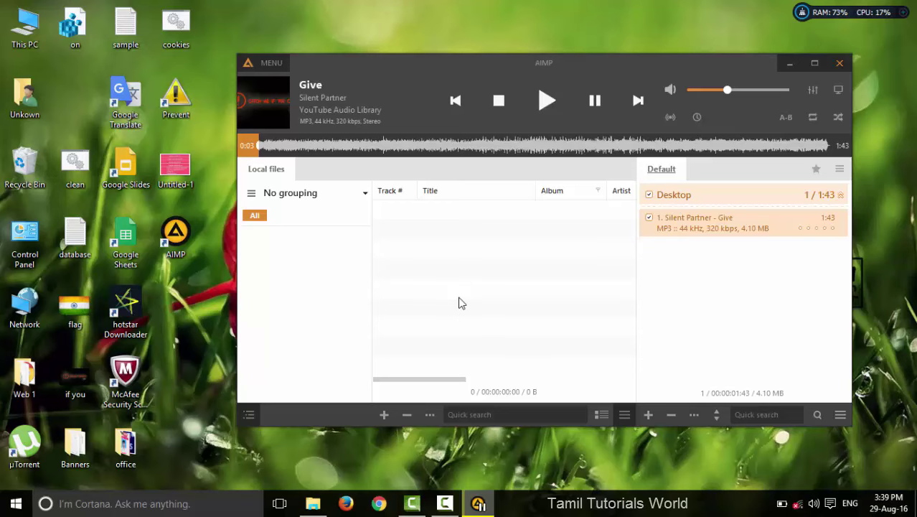
pyautogui.click(837, 63)
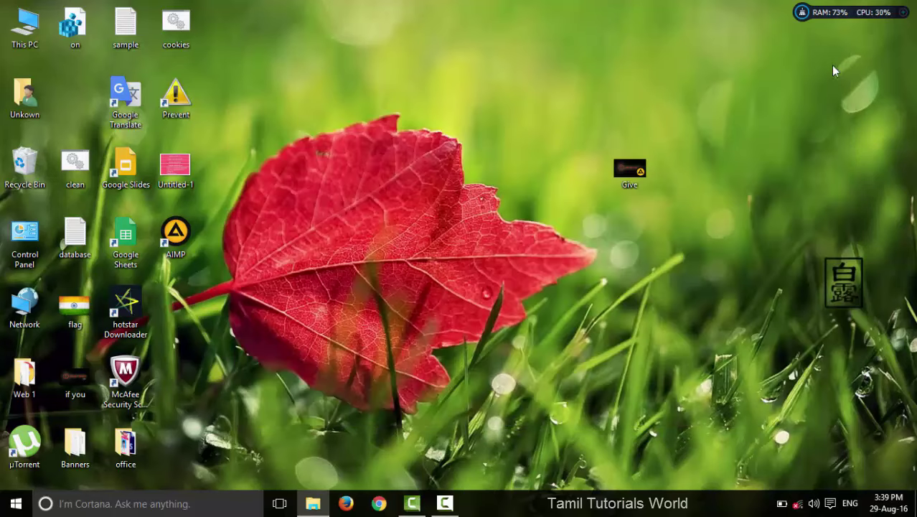
# Step: Open the Give file in AIMP's Advanced Tag Editor through the AIMP > Edit tags context entry
pyautogui.click(623, 170)
pyautogui.rightClick(619, 172)
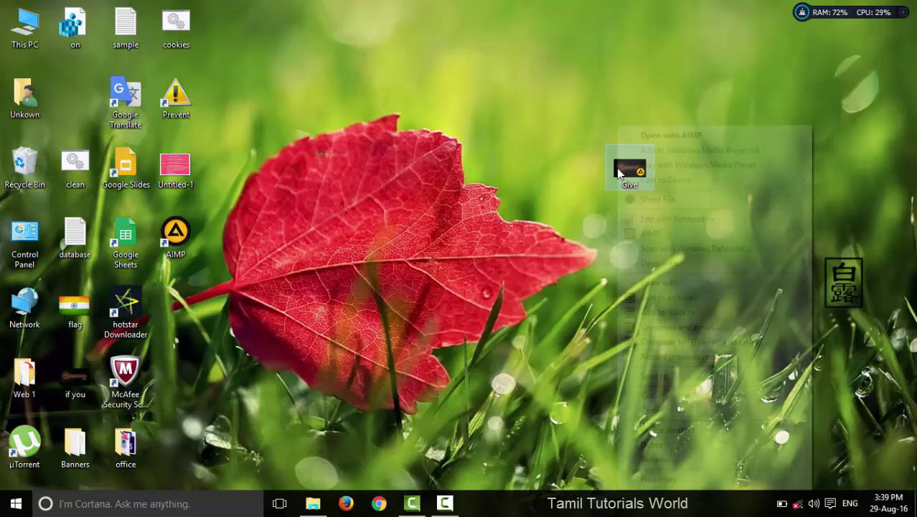
pyautogui.moveTo(656, 236)
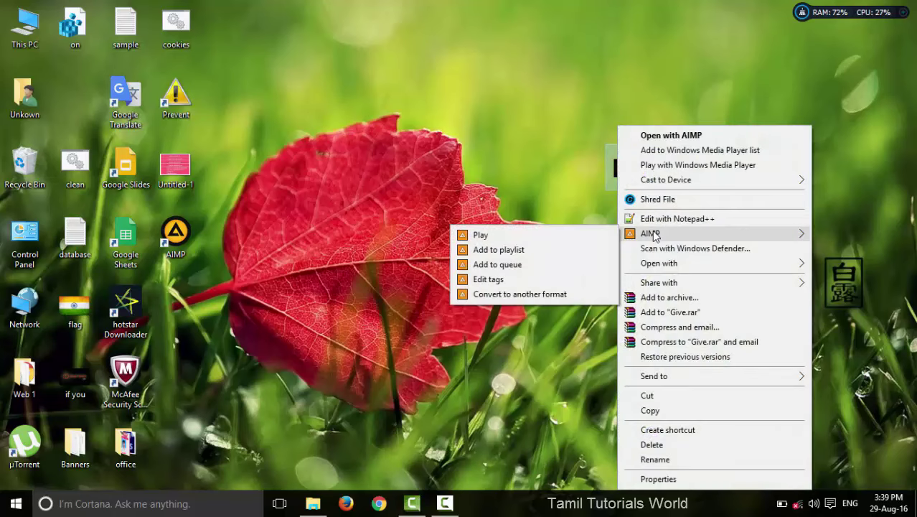
pyautogui.click(499, 280)
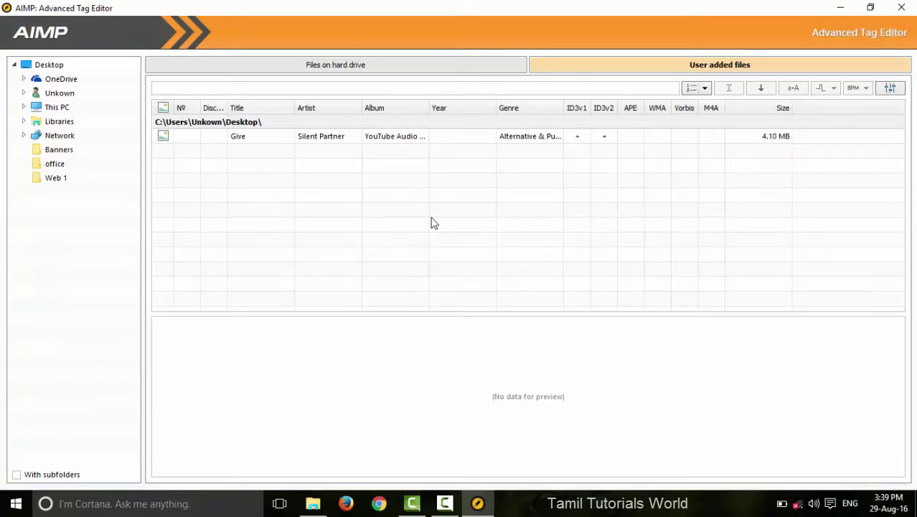
# Step: Enable the Title, Artist, Album, Genre and Album cover fields for the Give track
pyautogui.click(323, 141)
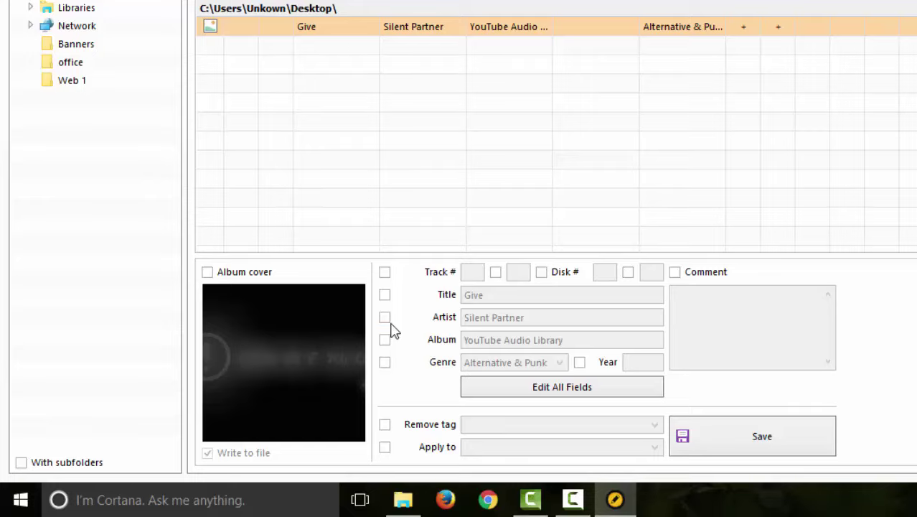
pyautogui.click(385, 300)
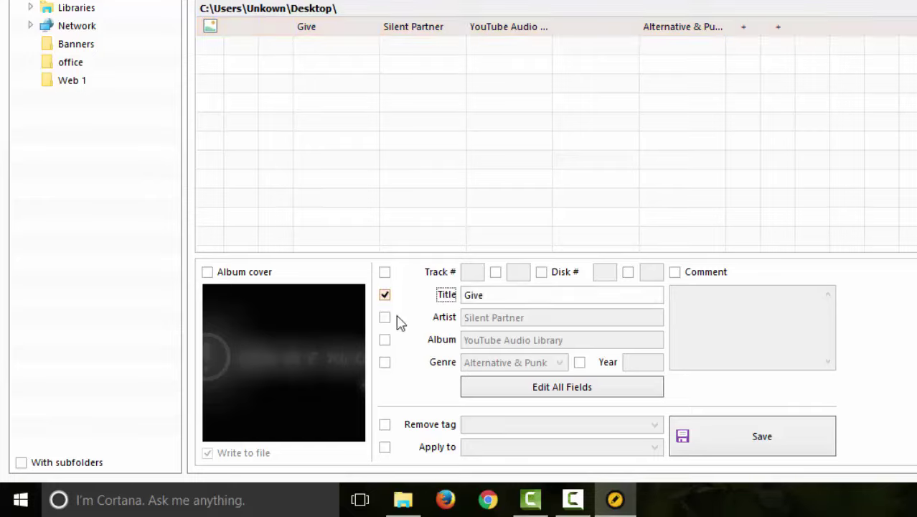
pyautogui.moveTo(495, 295); pyautogui.dragTo(463, 295)
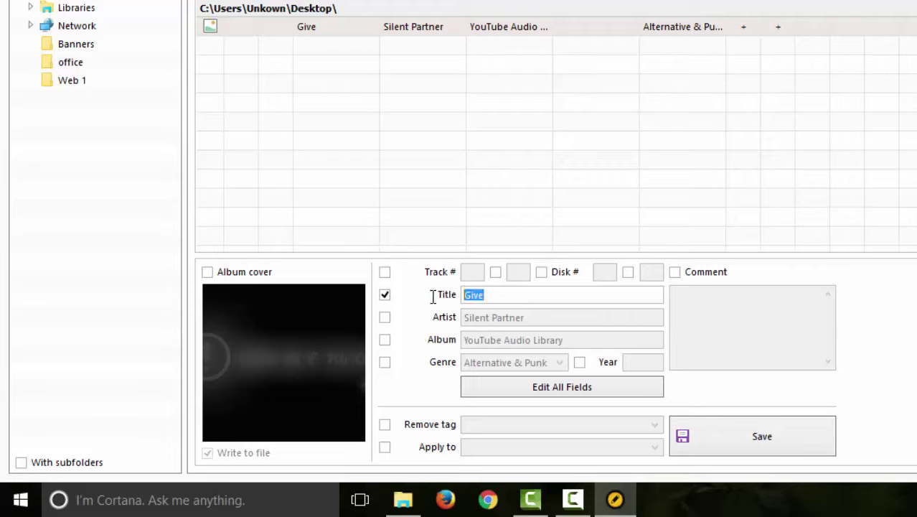
pyautogui.click(385, 318)
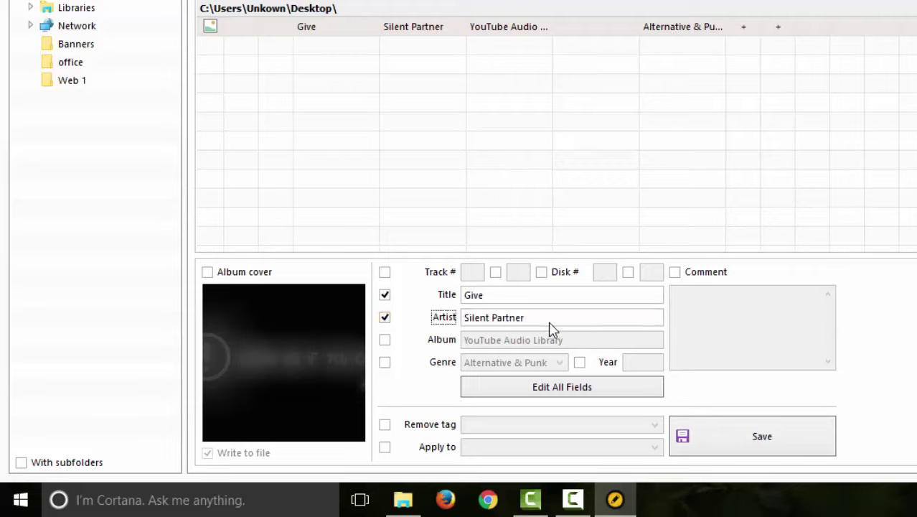
pyautogui.moveTo(555, 318); pyautogui.dragTo(439, 314)
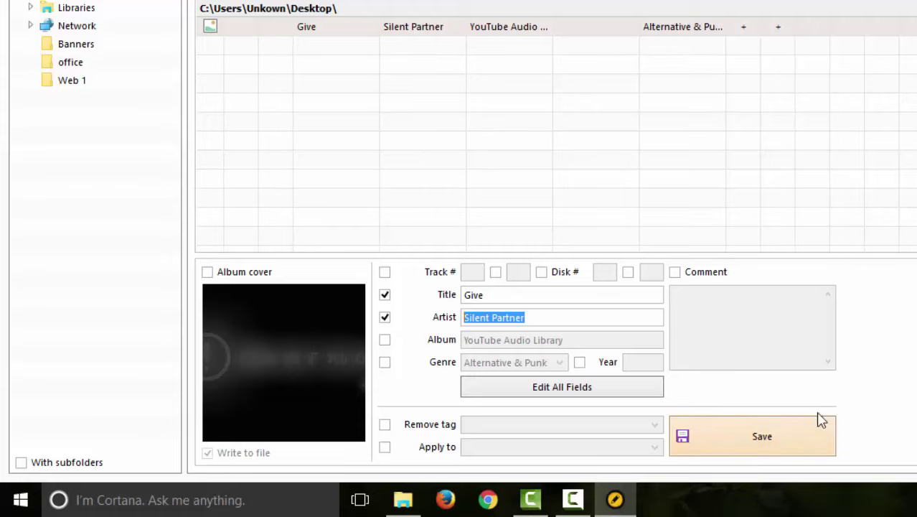
pyautogui.click(385, 340)
pyautogui.click(384, 362)
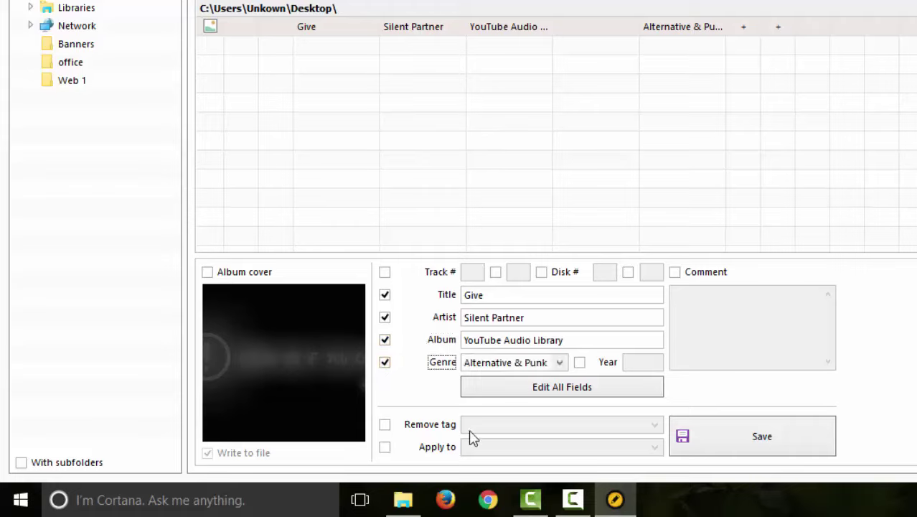
pyautogui.click(207, 279)
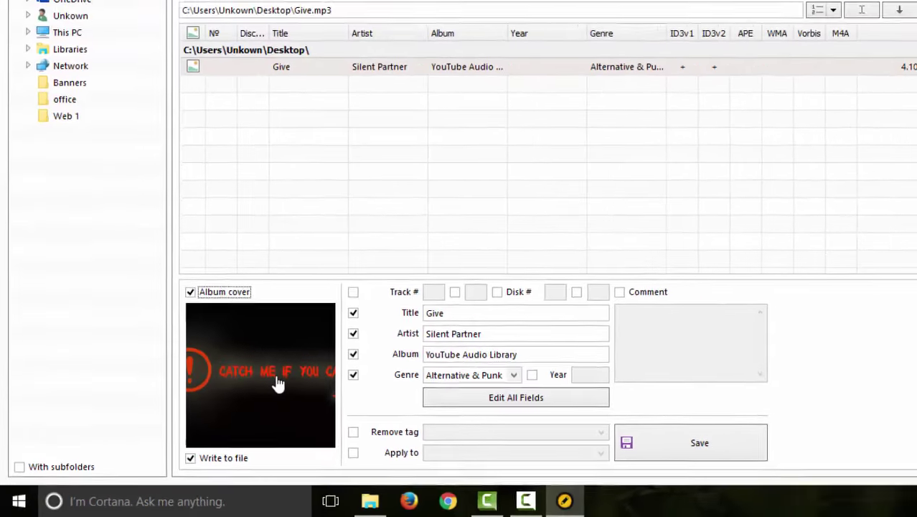
# Step: Load the Indian flag image as Give's new album cover
pyautogui.click(302, 371)
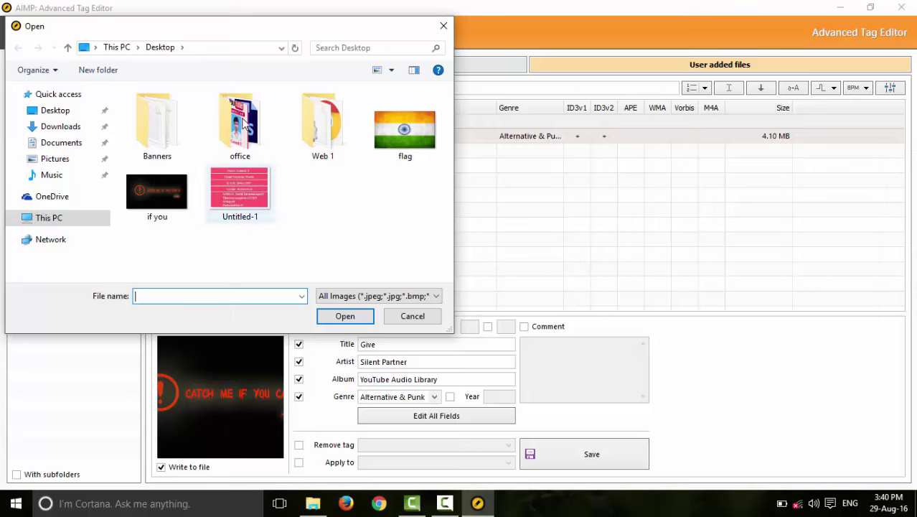
pyautogui.moveTo(198, 35); pyautogui.dragTo(202, 36)
pyautogui.click(393, 152)
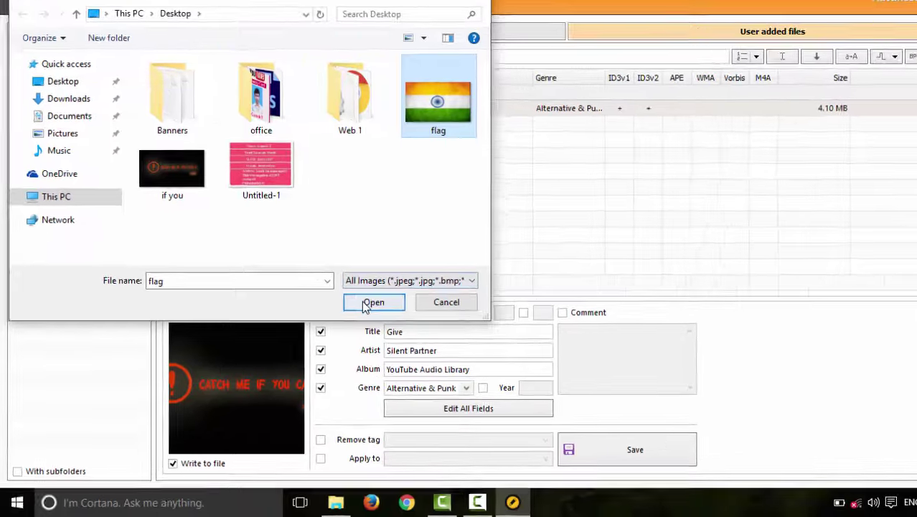
pyautogui.click(348, 316)
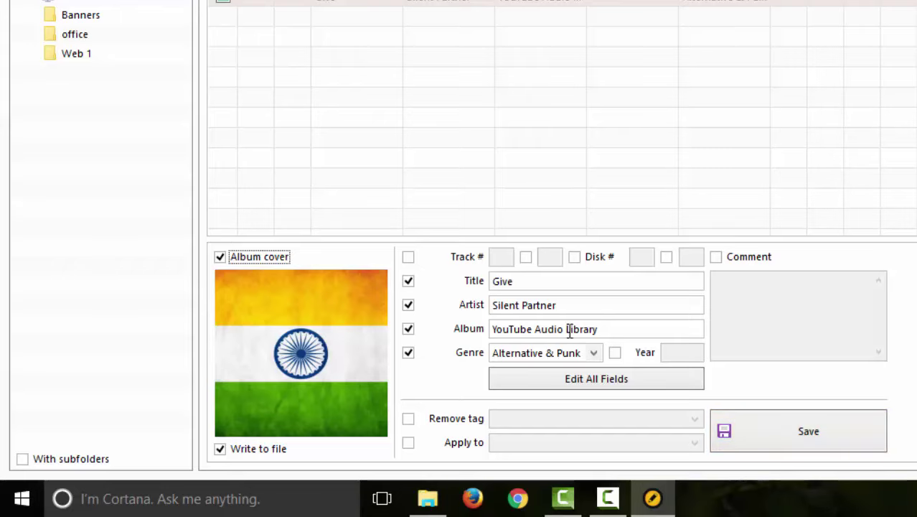
# Step: Open Give.mp3's full Tag Editor and review its Lyrics and Basic tabs with the current cover
pyautogui.click(596, 378)
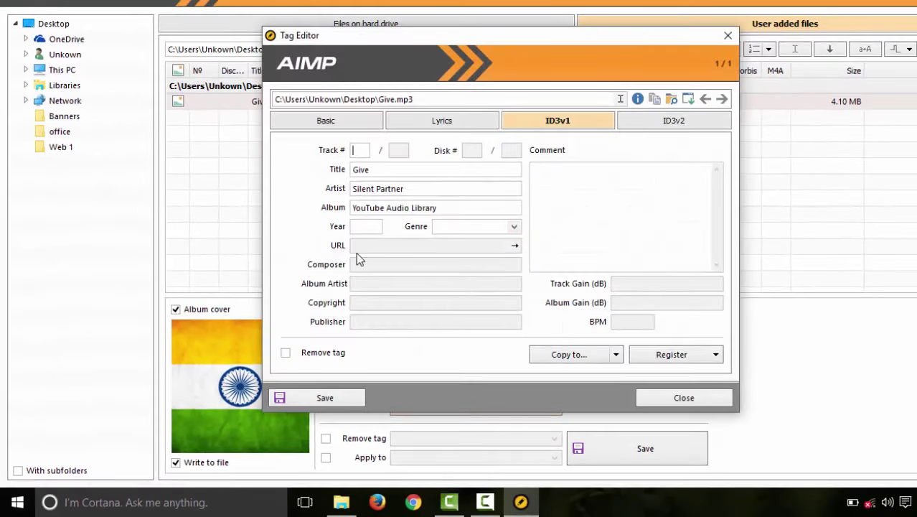
pyautogui.moveTo(438, 38); pyautogui.dragTo(450, 35)
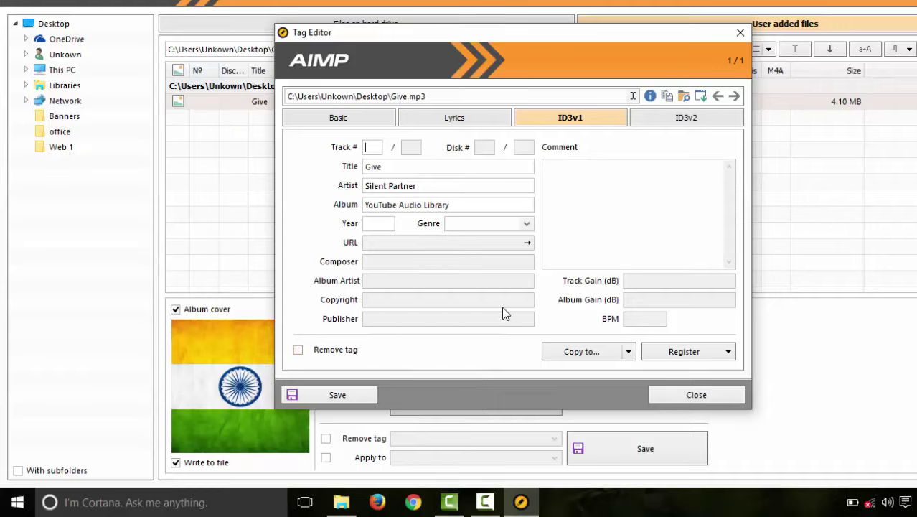
pyautogui.click(423, 119)
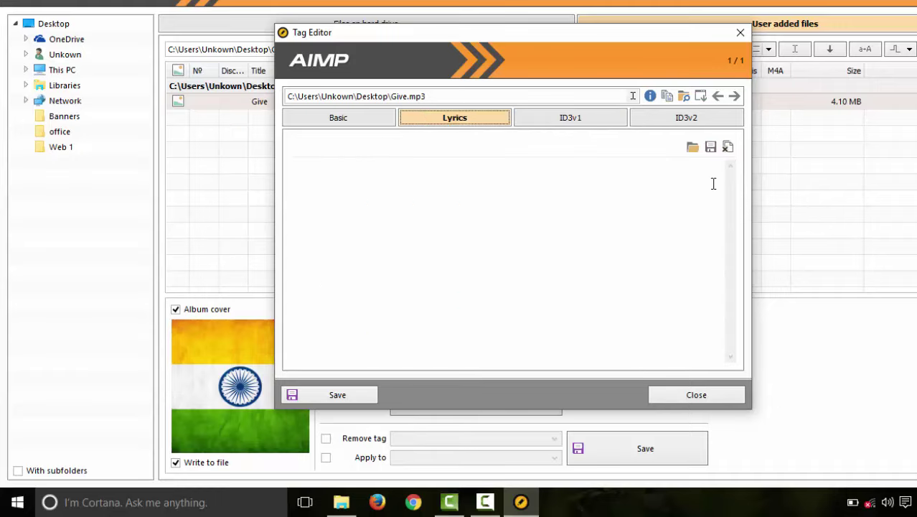
pyautogui.click(331, 119)
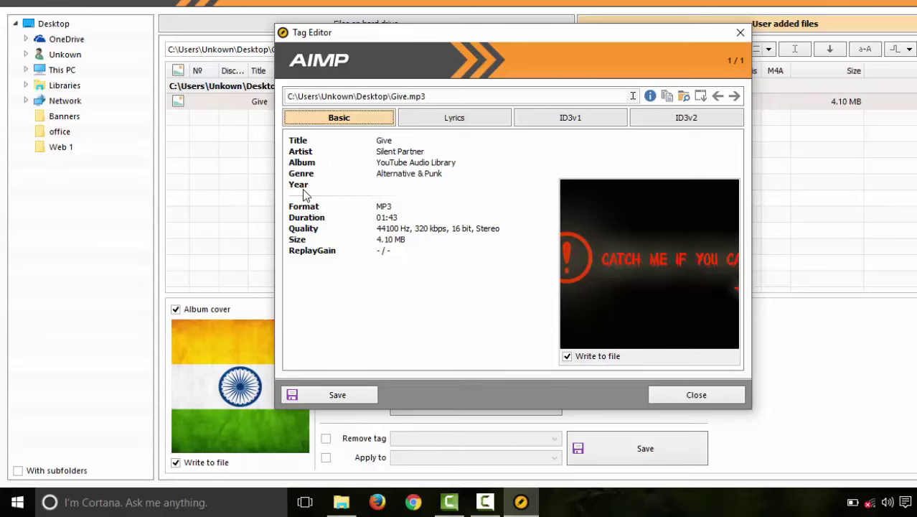
pyautogui.moveTo(440, 44); pyautogui.dragTo(405, 44)
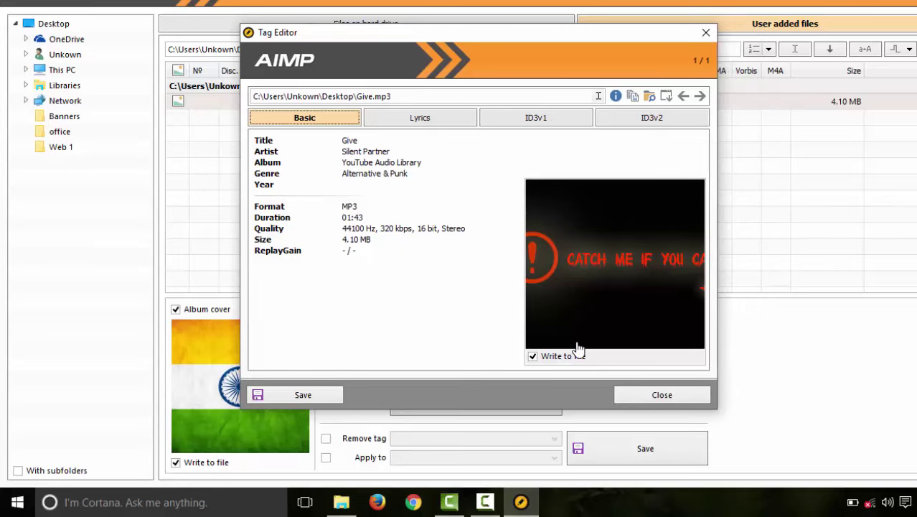
# Step: Save the Indian flag cover into Give.mp3 and play the file in AIMP
pyautogui.click(704, 34)
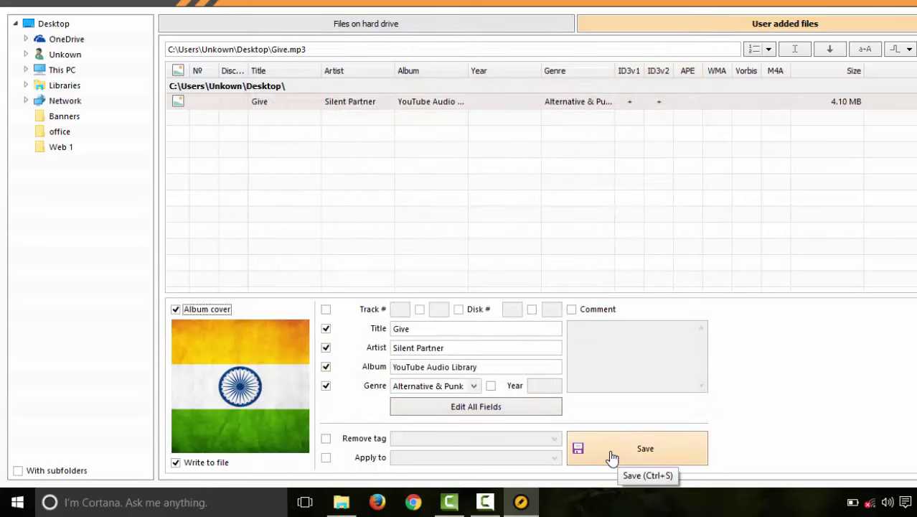
pyautogui.click(644, 453)
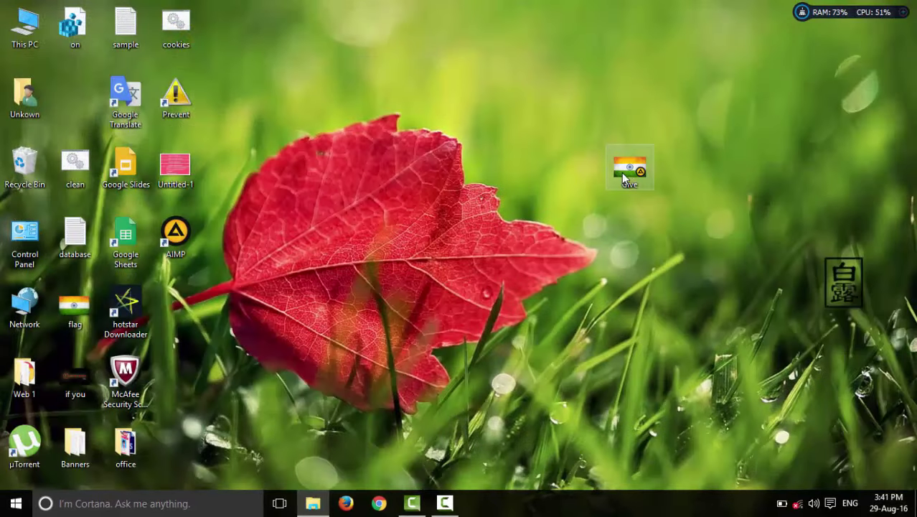
pyautogui.moveTo(621, 172); pyautogui.dragTo(571, 102)
pyautogui.doubleClick(593, 103)
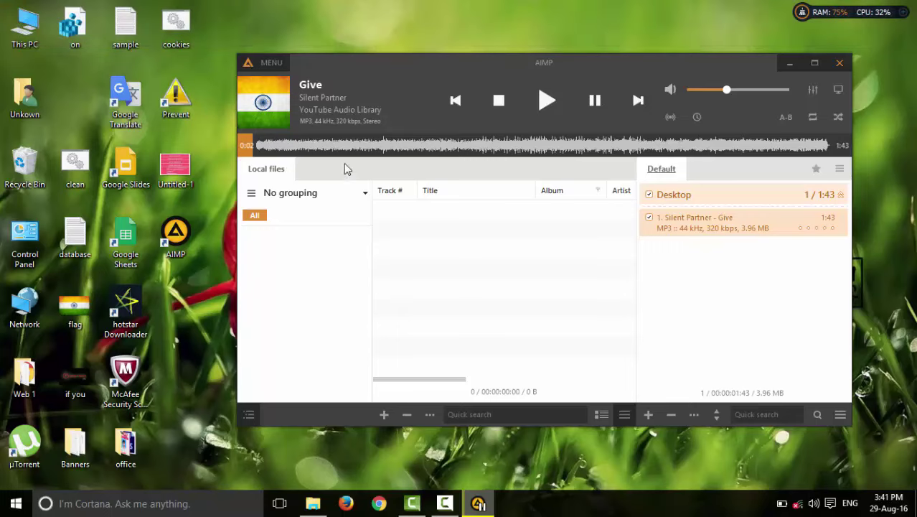
# Step: Play and pause Give from AIMP's mini player, restore the full window, then close AIMP
pyautogui.moveTo(382, 69); pyautogui.dragTo(395, 65)
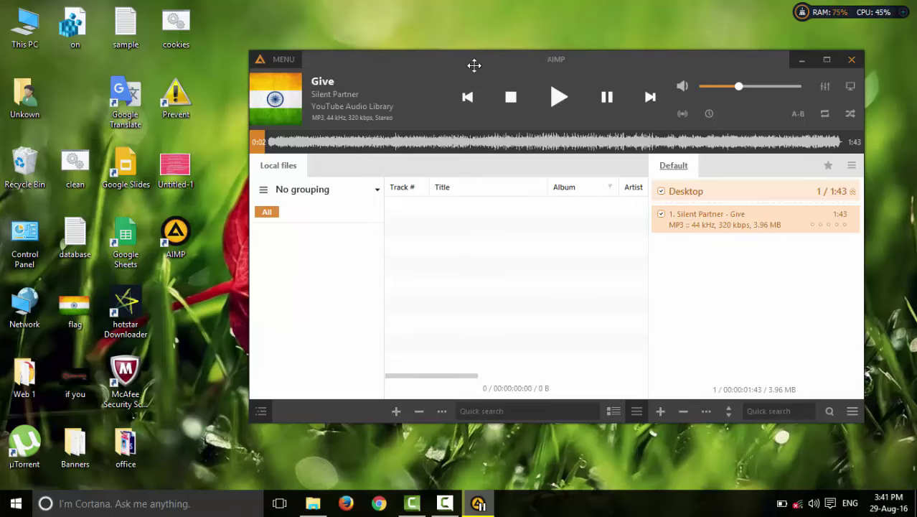
pyautogui.moveTo(482, 67); pyautogui.dragTo(455, 66)
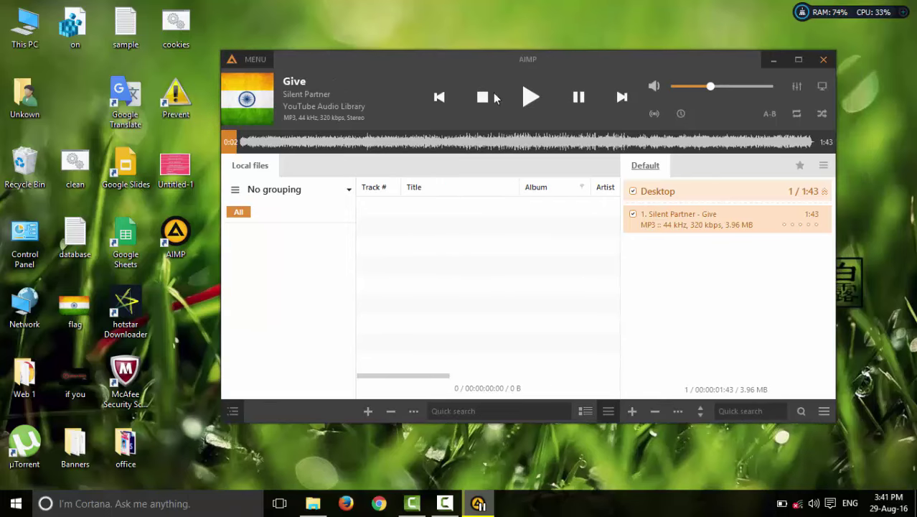
pyautogui.click(771, 66)
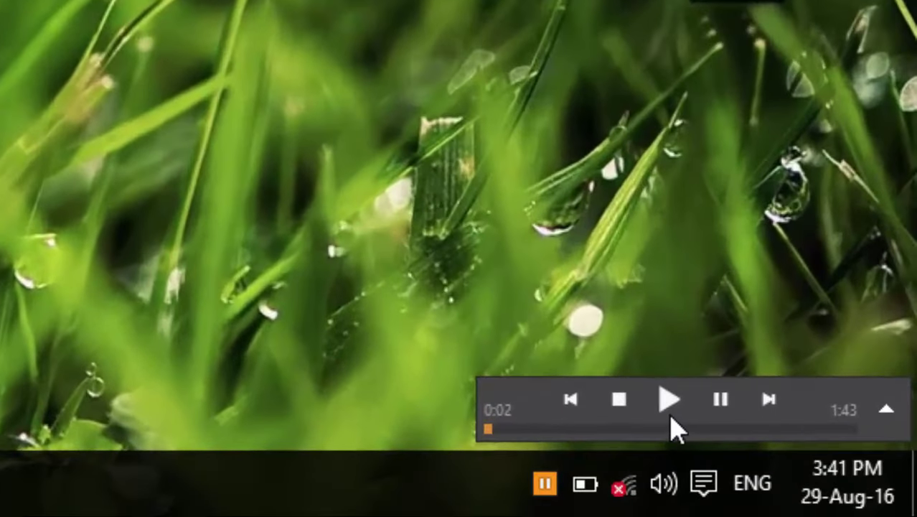
pyautogui.click(674, 406)
pyautogui.click(720, 415)
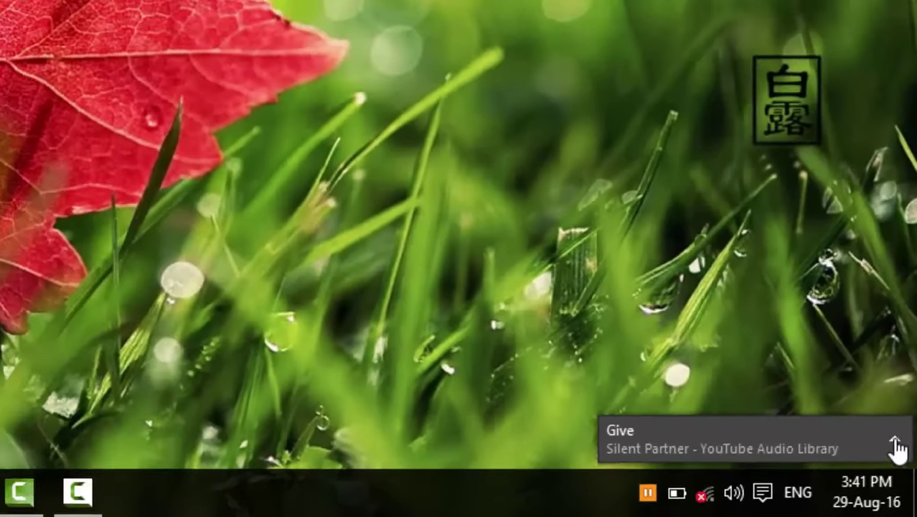
pyautogui.click(887, 409)
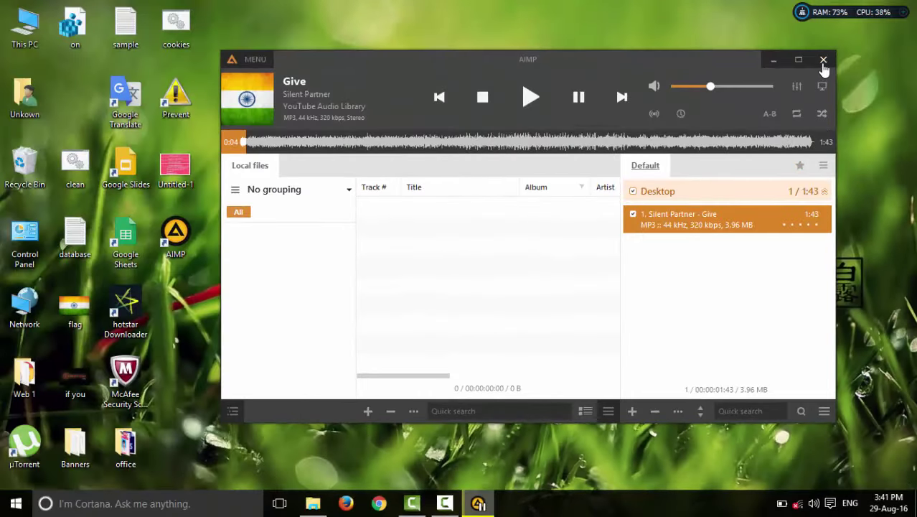
pyautogui.click(824, 60)
pyautogui.rightClick(579, 99)
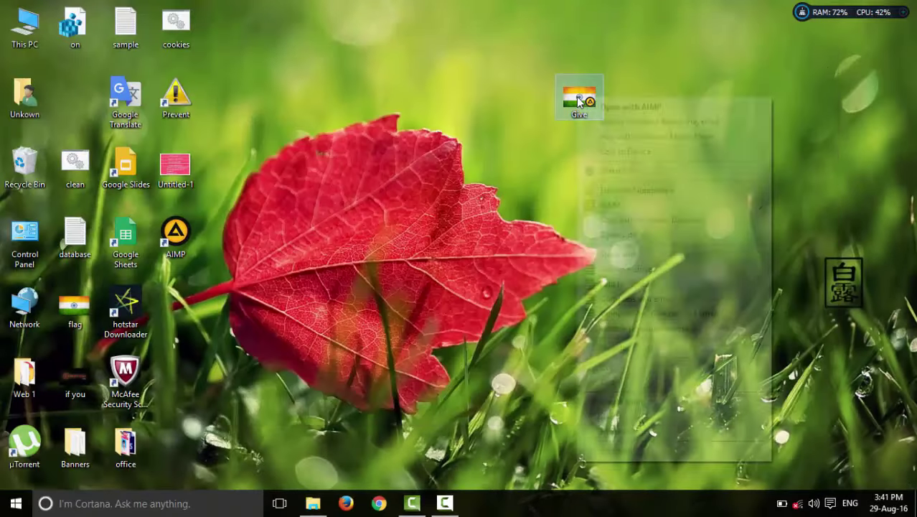
pyautogui.moveTo(673, 231)
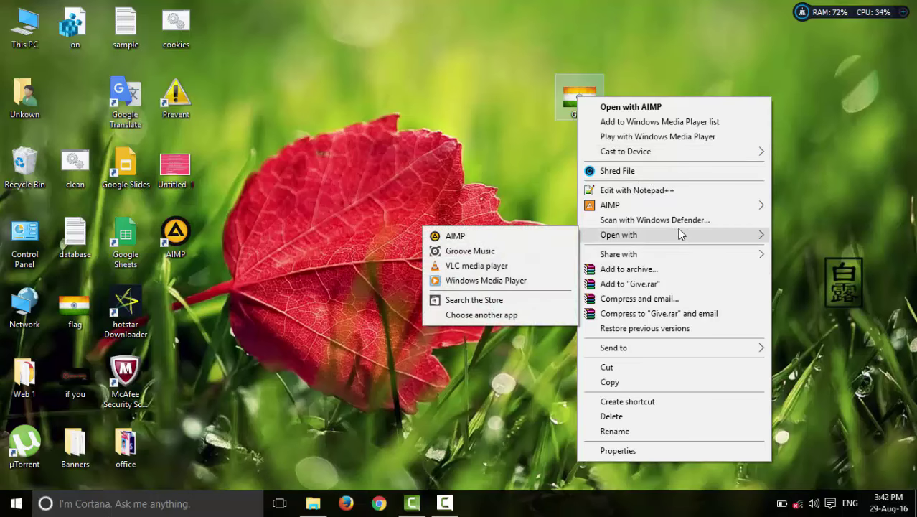
pyautogui.click(455, 281)
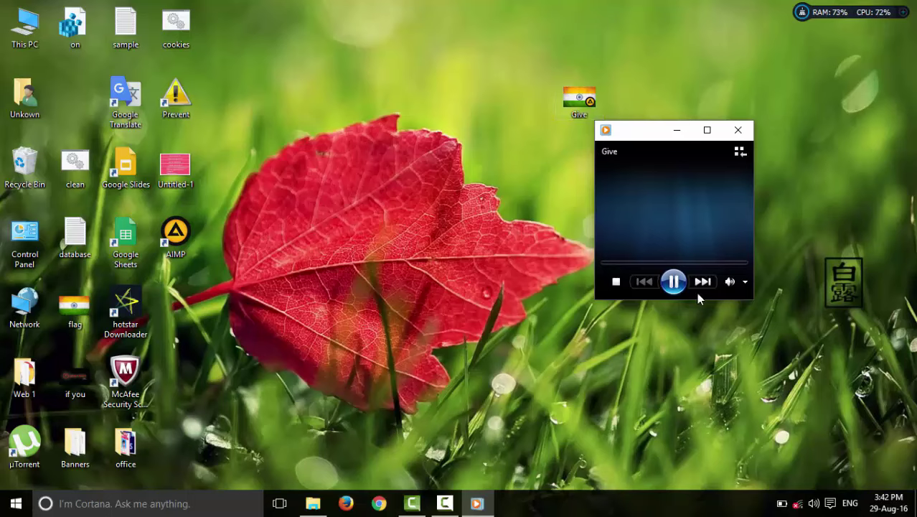
pyautogui.click(673, 283)
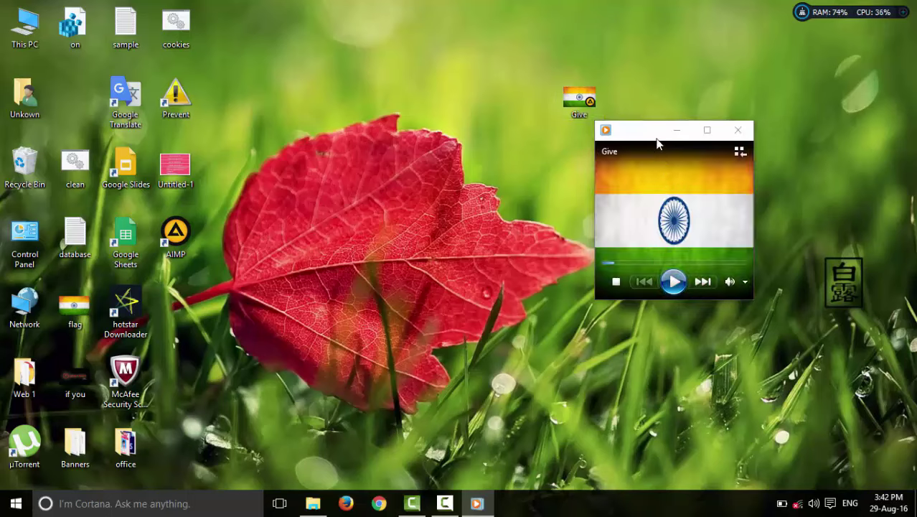
pyautogui.moveTo(653, 138); pyautogui.dragTo(464, 159)
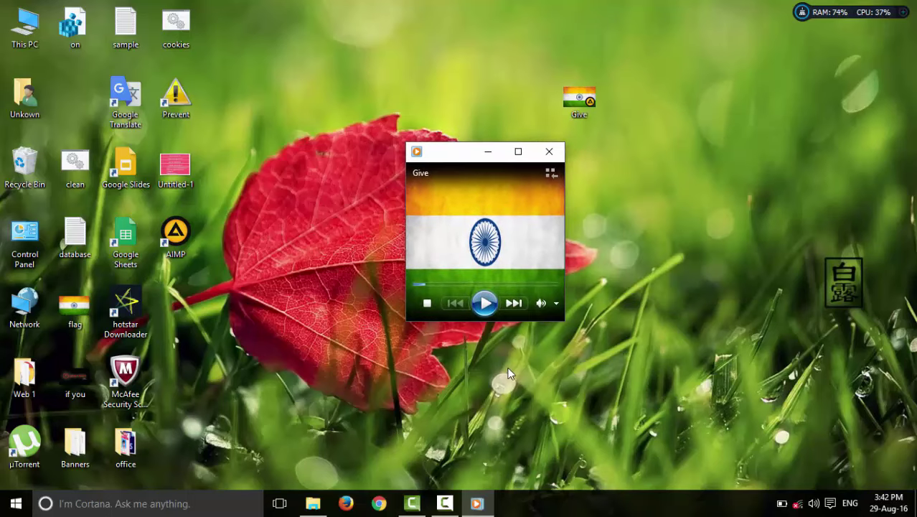
pyautogui.click(549, 154)
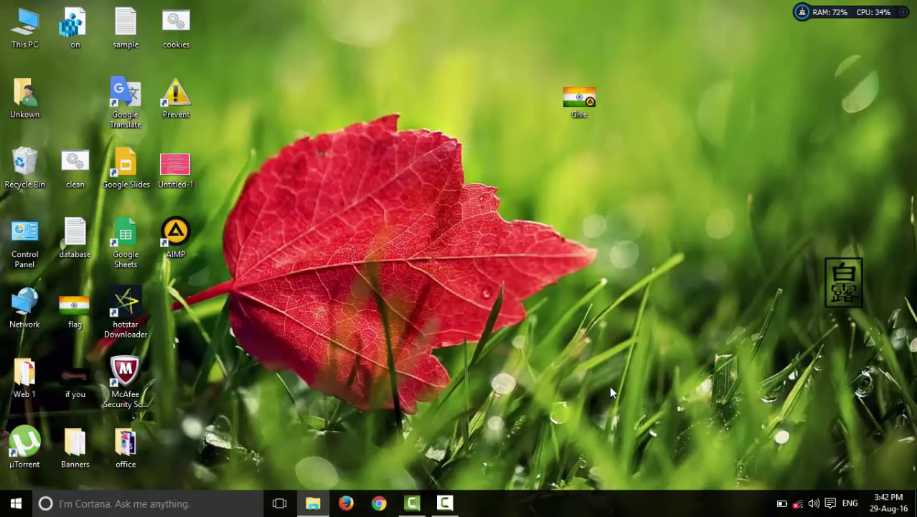
pyautogui.rightClick(577, 104)
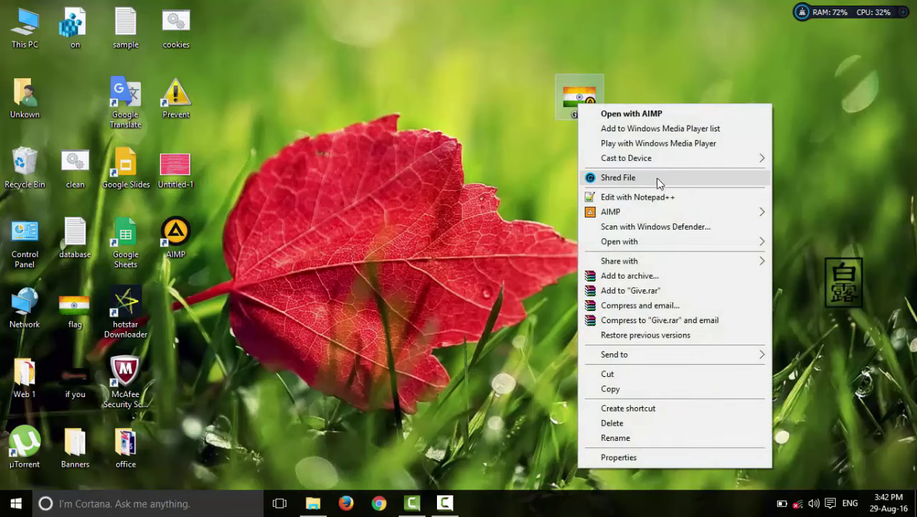
pyautogui.moveTo(684, 244)
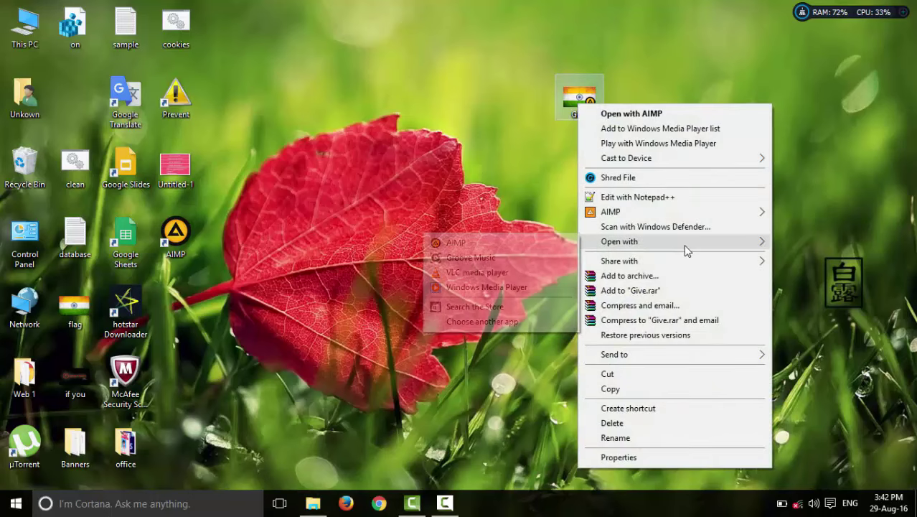
pyautogui.click(480, 260)
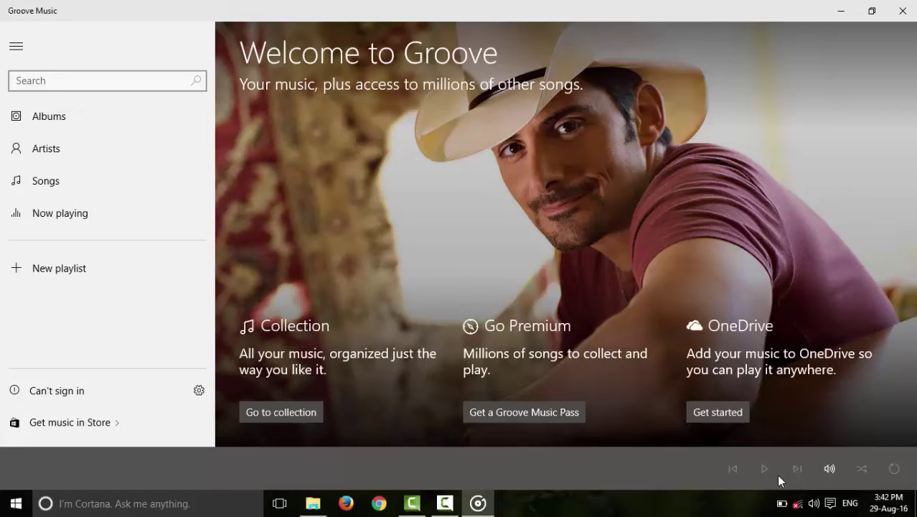
pyautogui.click(764, 468)
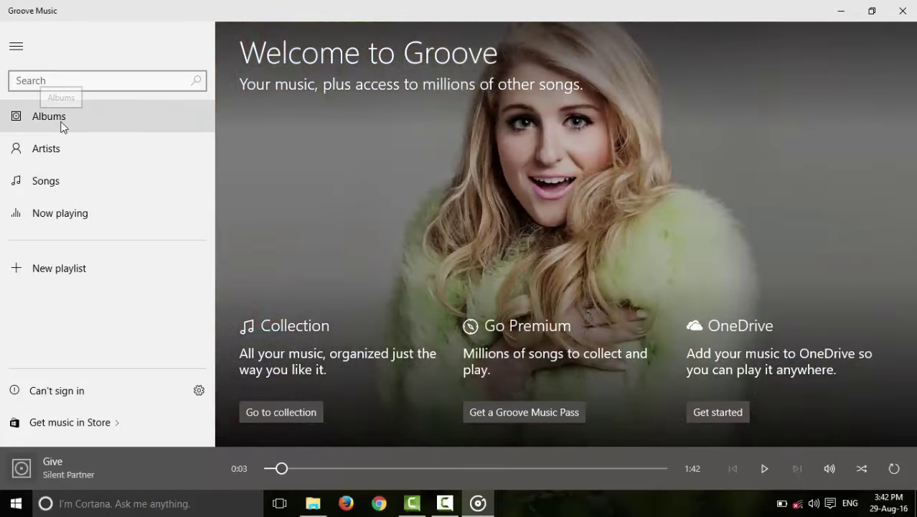
pyautogui.click(62, 121)
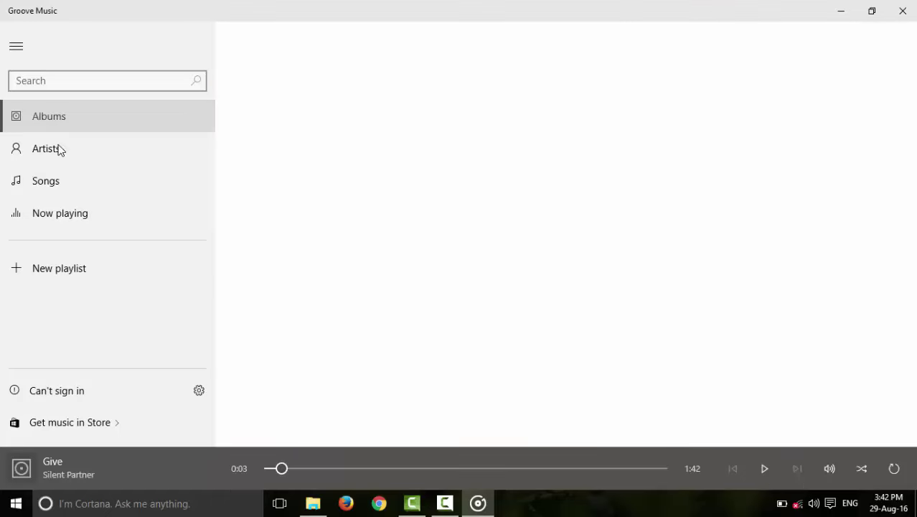
pyautogui.click(46, 157)
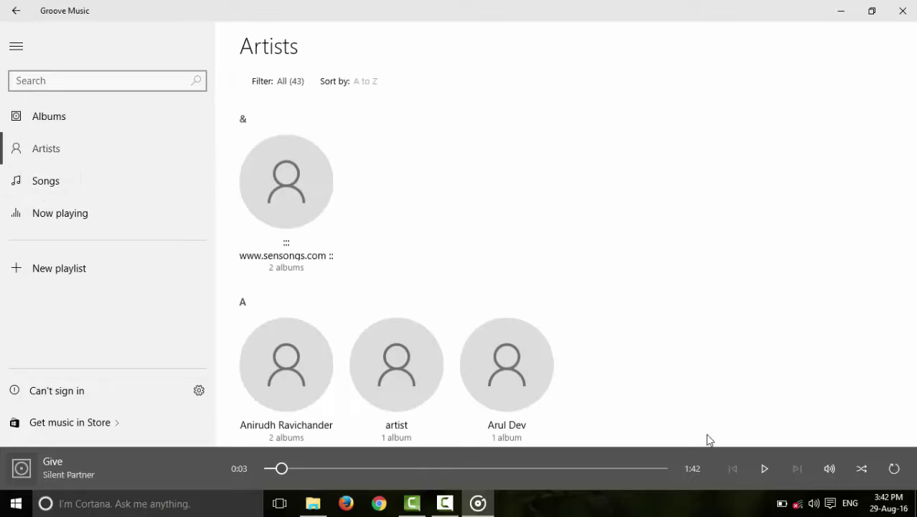
pyautogui.click(902, 12)
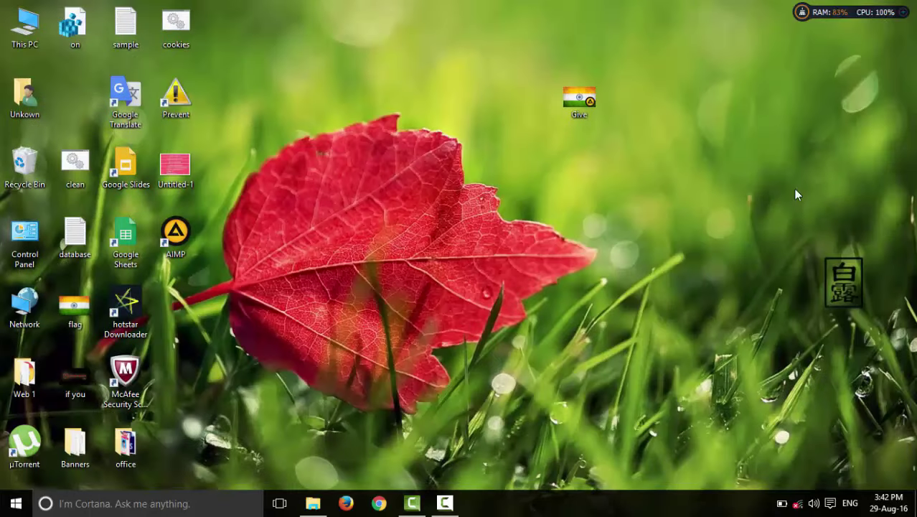